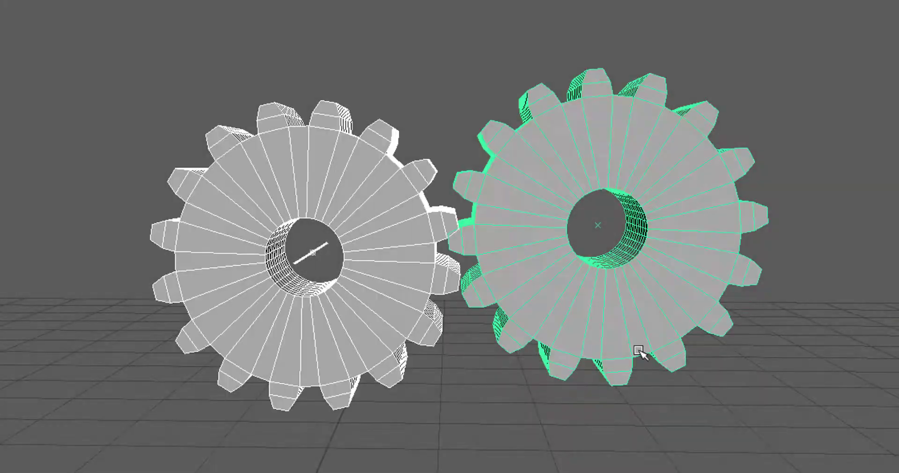
Step: Orbit around the two existing gears, briefly isolating the right gear to inspect it
left_click_drag(634, 367, 515, 375, "alt")
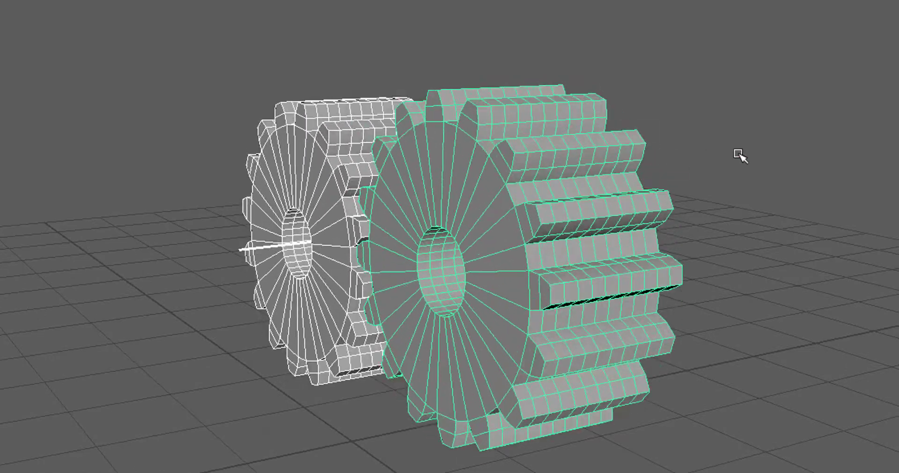
left_click(388, 270)
left_click_drag(445, 278, 590, 256, "alt")
key("ctrl+1")
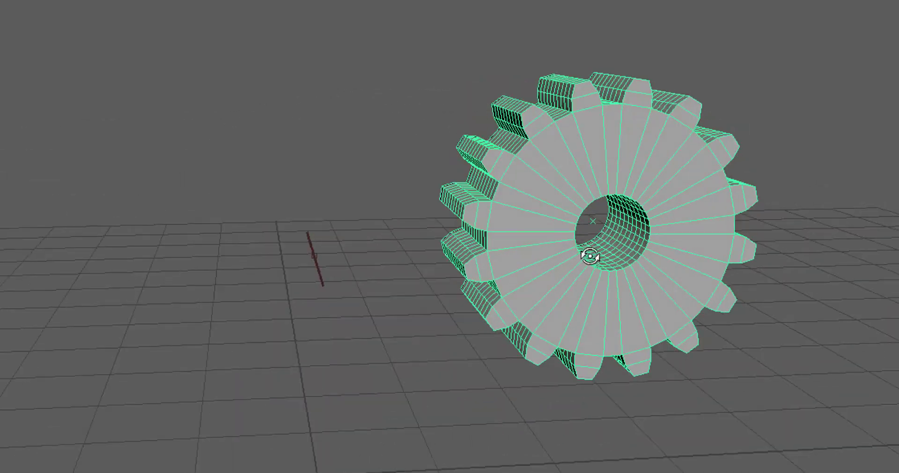
key("ctrl+1")
left_click_drag(509, 413, 438, 401, "alt")
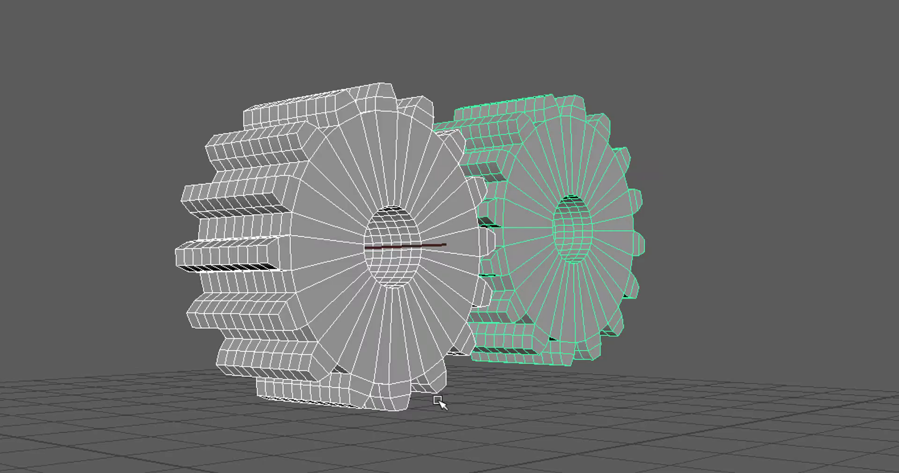
left_click_drag(564, 409, 538, 412, "alt")
scroll(760, 385, "up", 5)
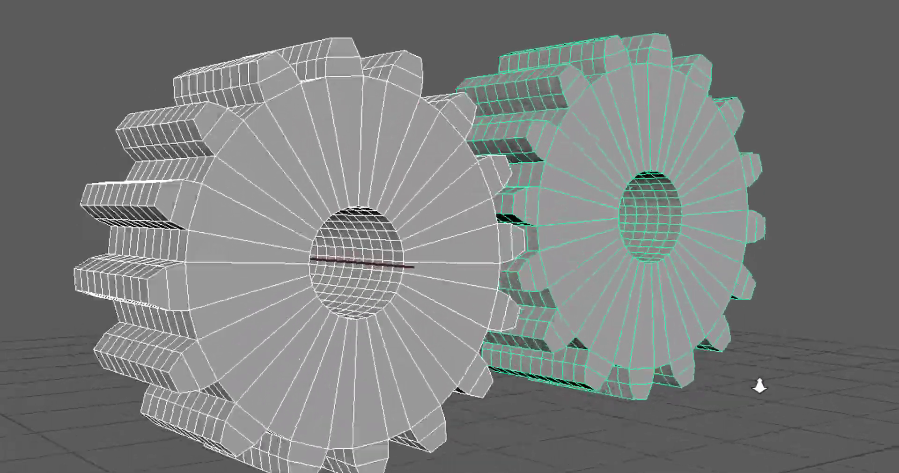
left_click_drag(884, 417, 891, 421, "alt")
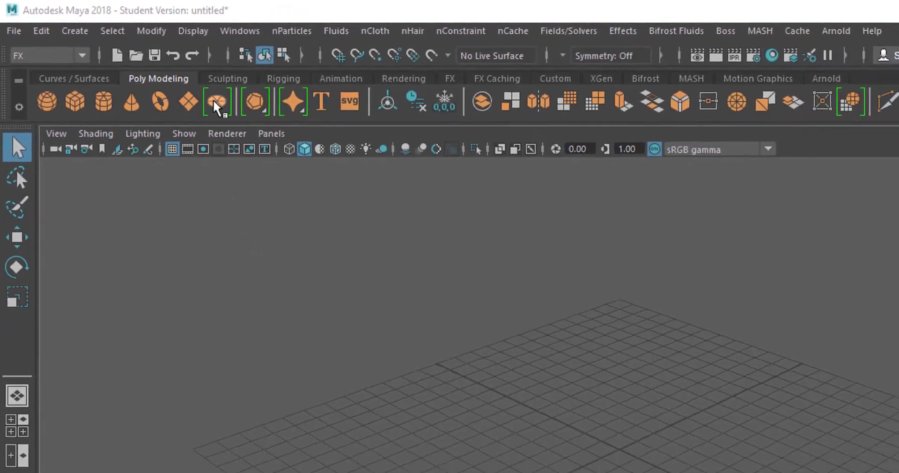
Step: Create a polygon disc, pDisc1, at the origin and frame it in the view
left_click(215, 102)
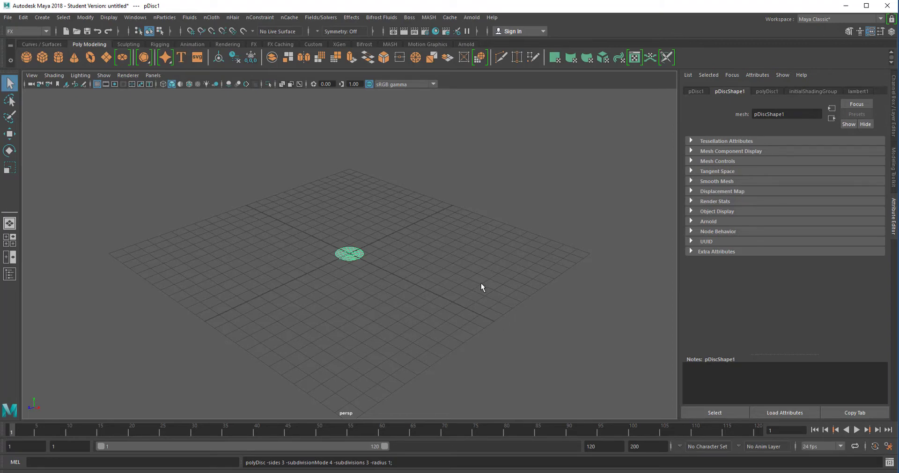
key("f")
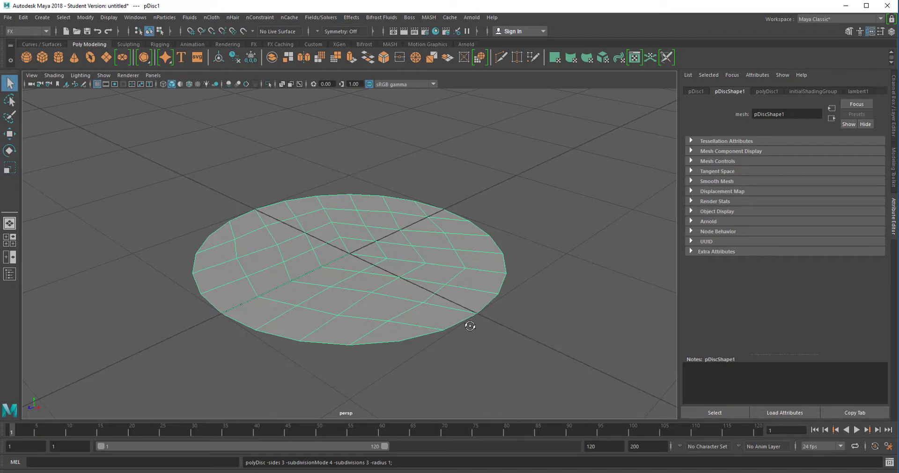
left_click_drag(467, 325, 452, 291, "alt")
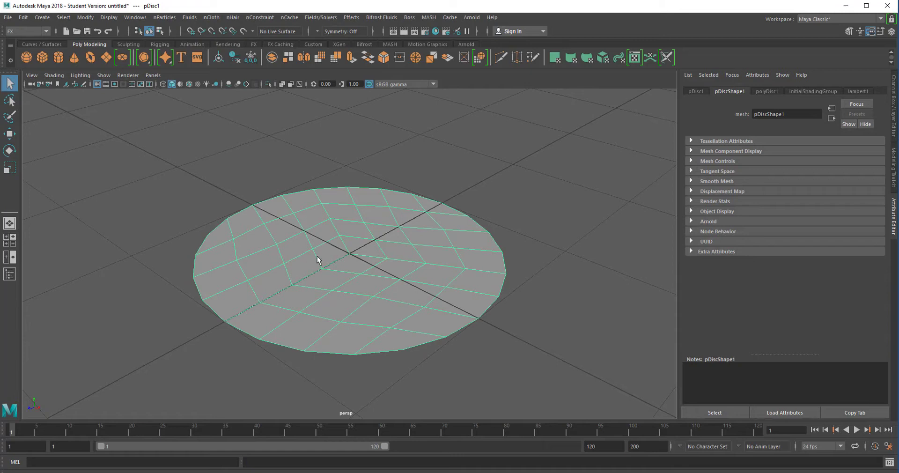
Step: Start a new scene discarding the disc, then create a 16-sided polygon gear, pGear1
left_click(8, 18)
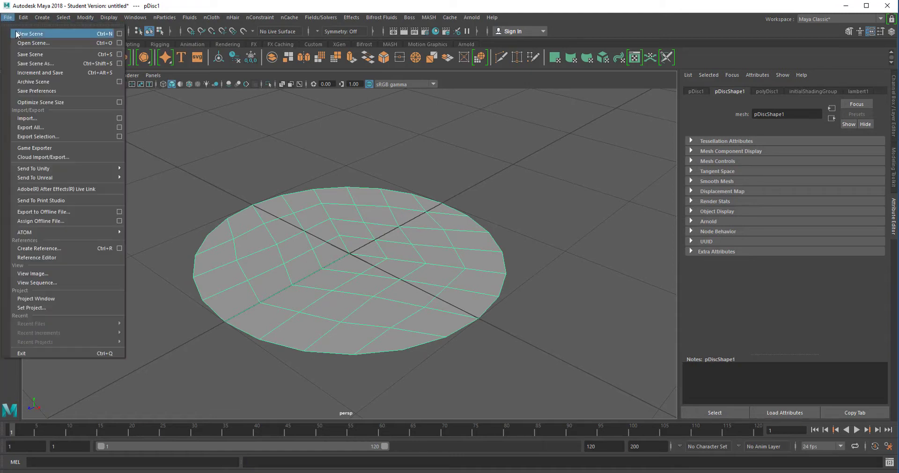
left_click(16, 33)
left_click(516, 241)
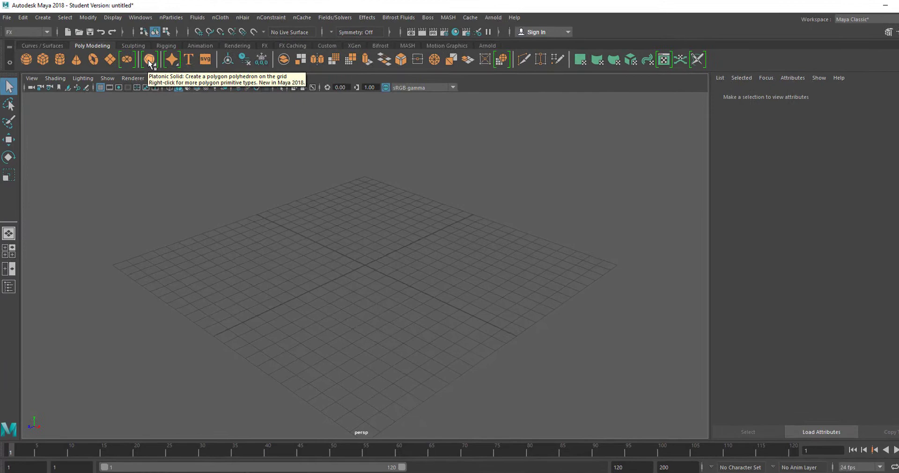
right_click(165, 67)
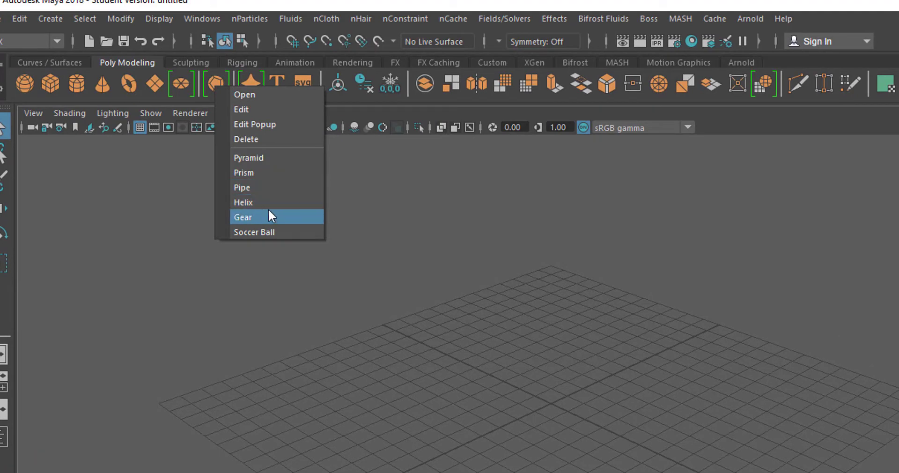
left_click(246, 217)
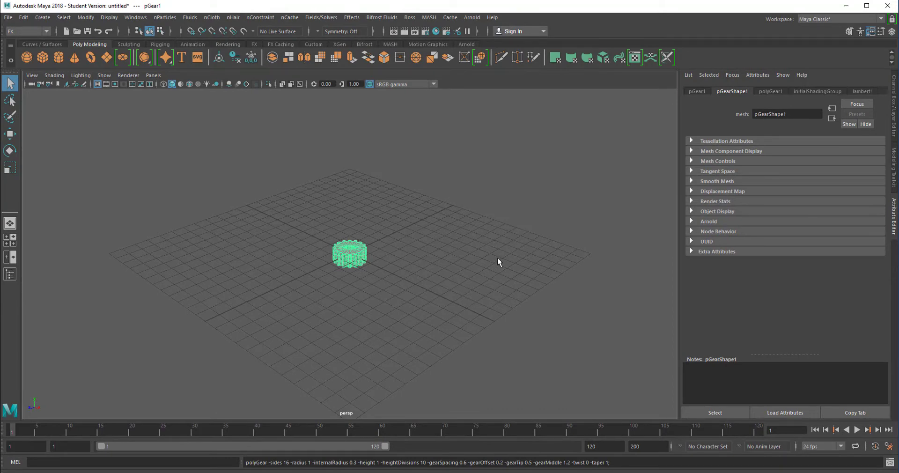
Step: Move the gear up along Y to Translate Y 1.845 and frame it
key("w")
left_click_drag(351, 213, 358, 190)
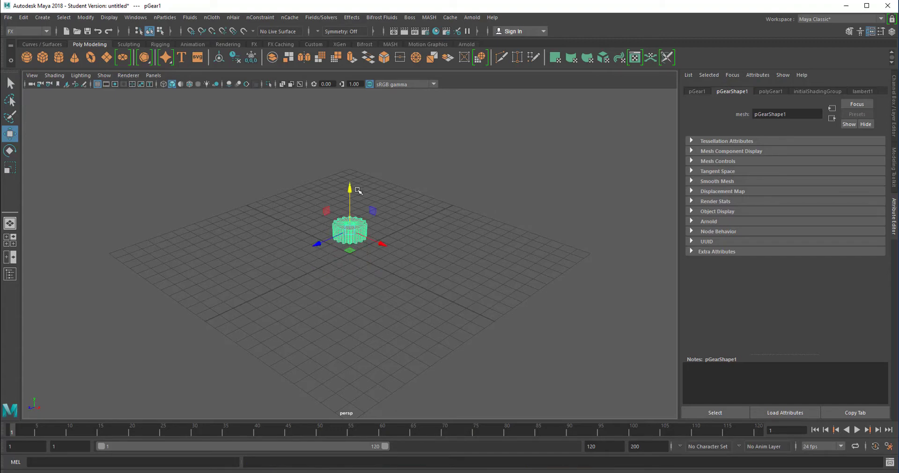
key("f")
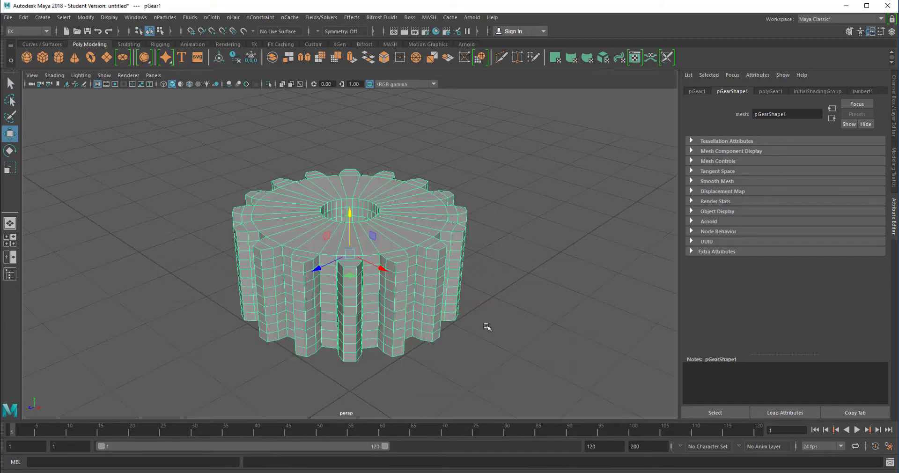
left_click_drag(455, 300, 456, 303, "alt")
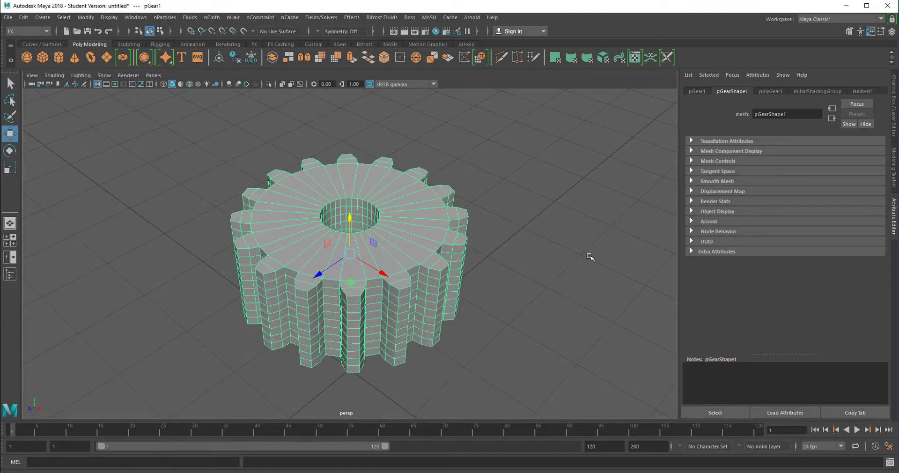
Step: Stand the gear on its edge by setting Rotate Z to 90 in the Attribute Editor
key("e")
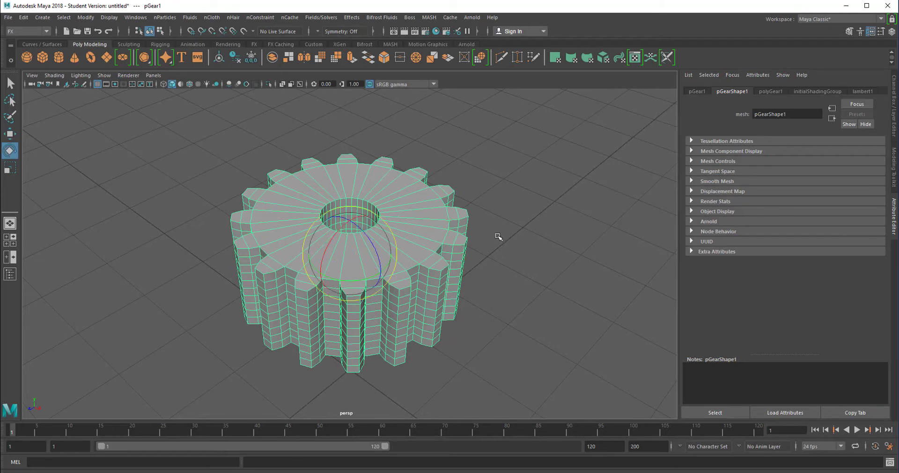
left_click_drag(366, 240, 337, 246)
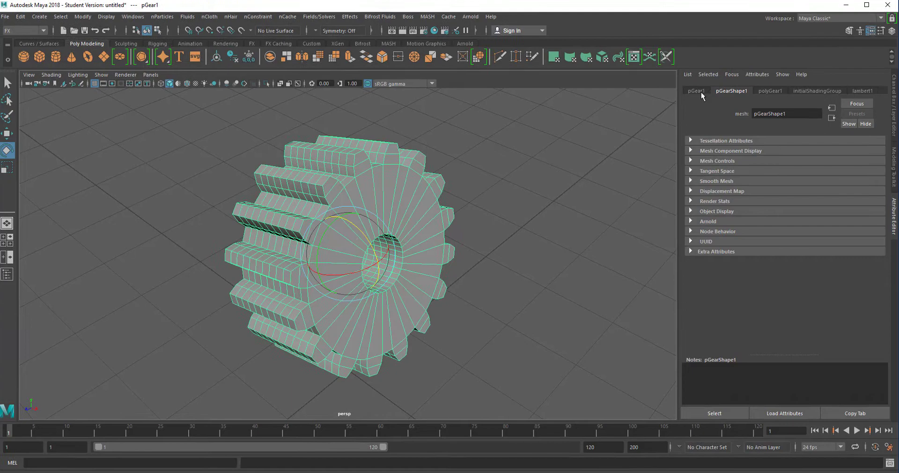
left_click(697, 91)
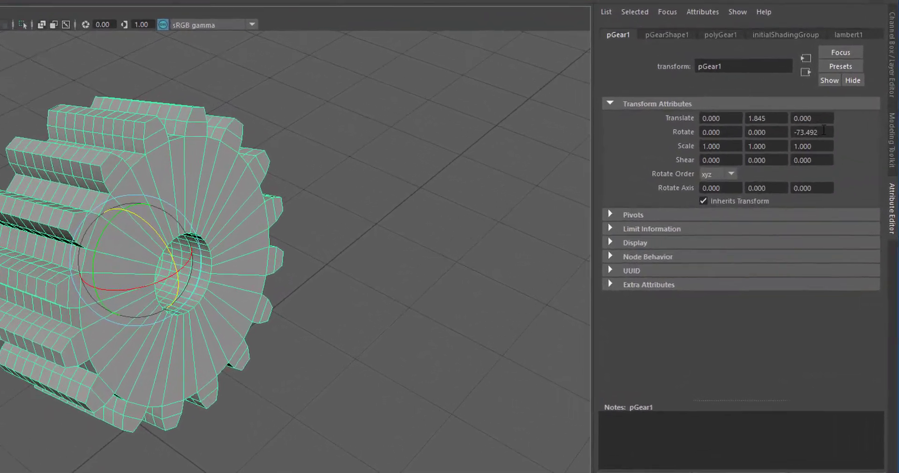
left_click_drag(824, 143, 799, 141)
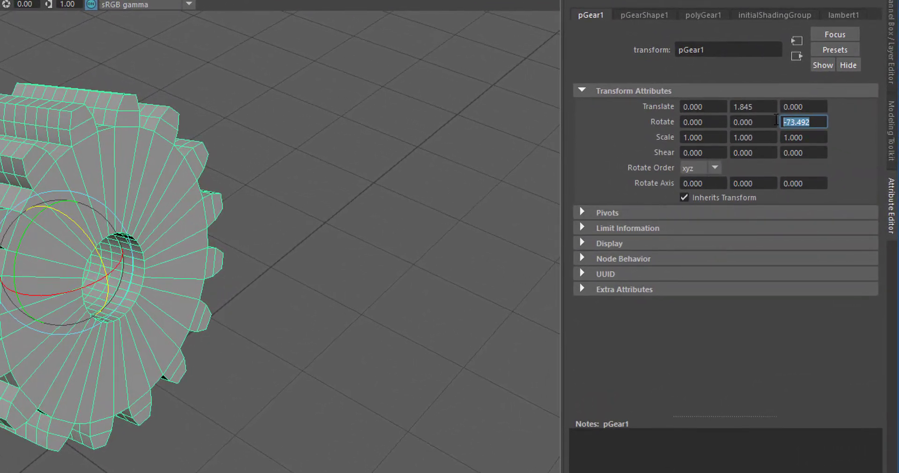
type("90")
key("Return")
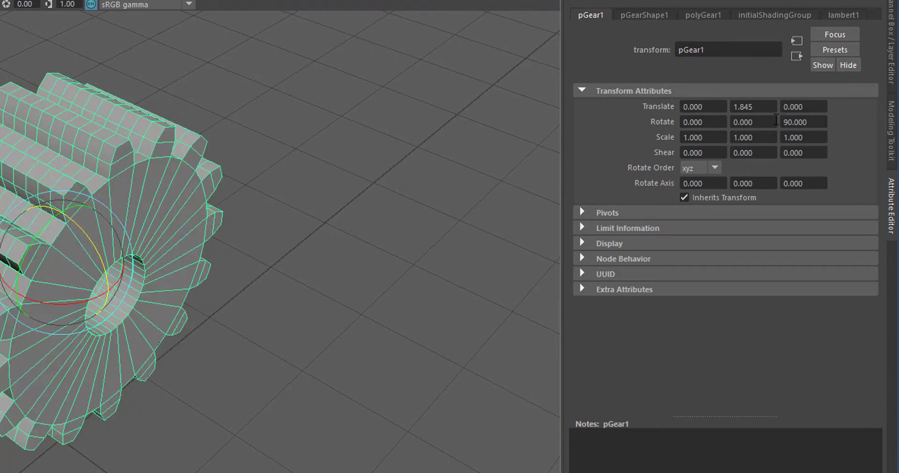
left_click_drag(207, 351, 136, 304, "alt")
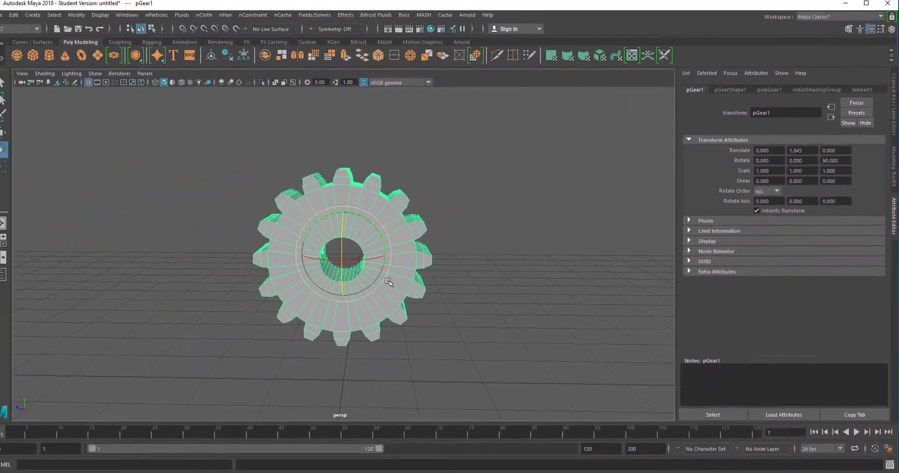
left_click_drag(388, 282, 413, 274, "alt")
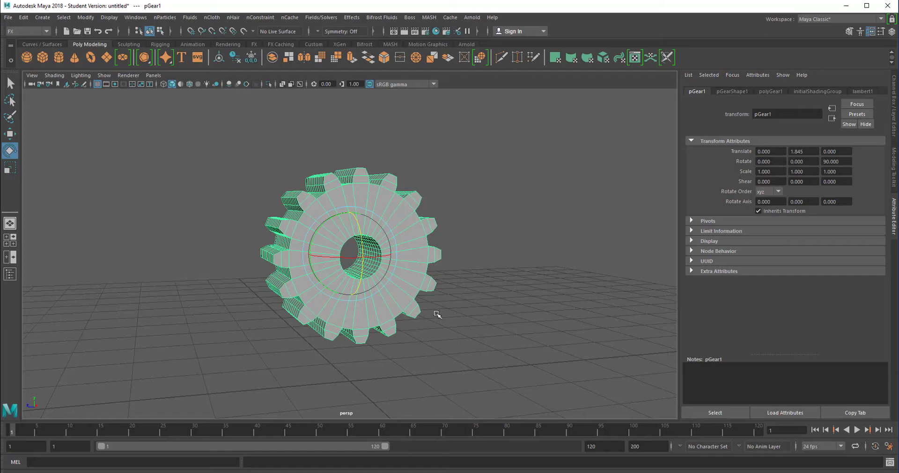
Step: Duplicate the gear and slide the copy, pGear2, sideways along Z and up along Y
key("ctrl+d")
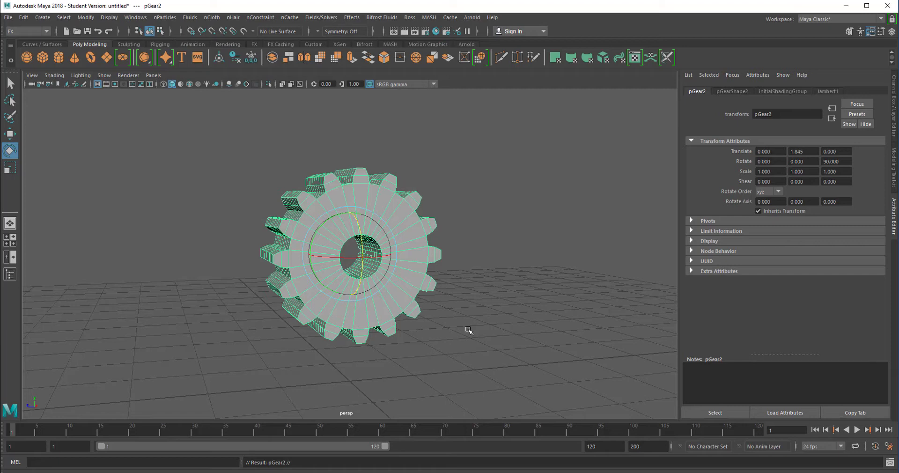
key("w")
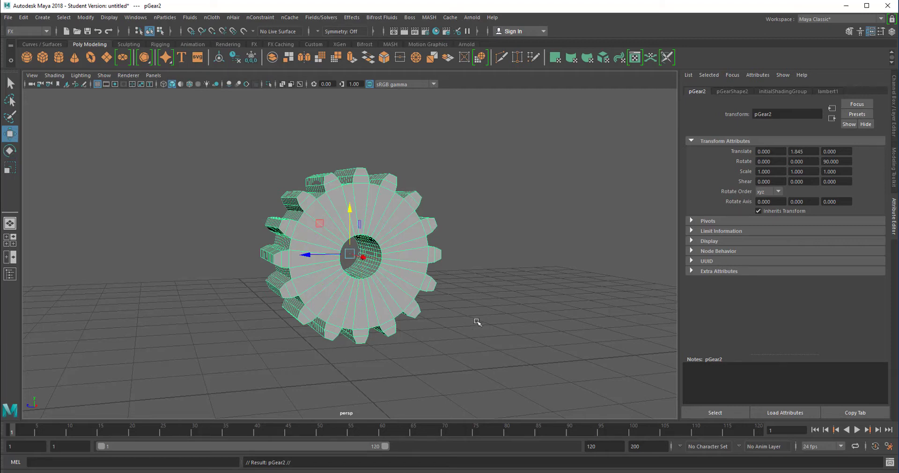
left_click_drag(309, 258, 461, 252)
left_click_drag(463, 303, 420, 307, "alt")
left_click_drag(529, 217, 526, 199)
left_click_drag(477, 309, 471, 244, "alt")
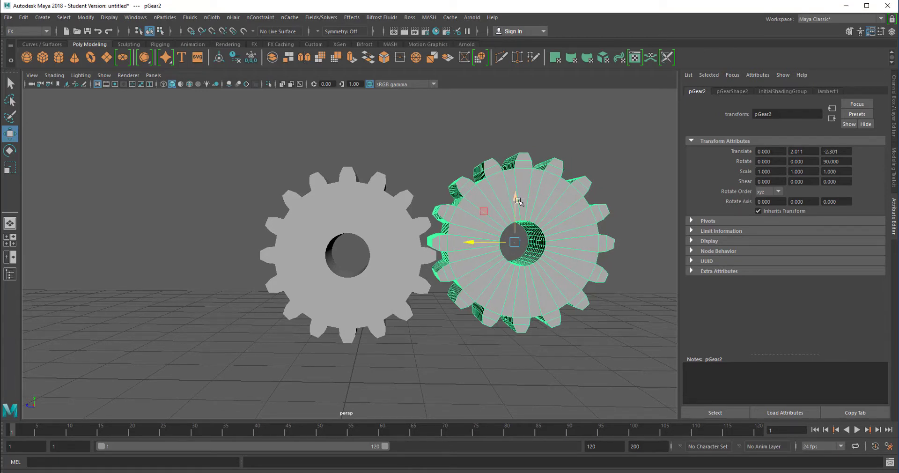
Step: Fine-tune pGear2 to Translate Y 2.068, Z -2.264 so its teeth interlock with pGear1
left_click_drag(516, 200, 515, 197)
left_click_drag(468, 240, 470, 240)
left_click_drag(487, 308, 477, 305, "alt")
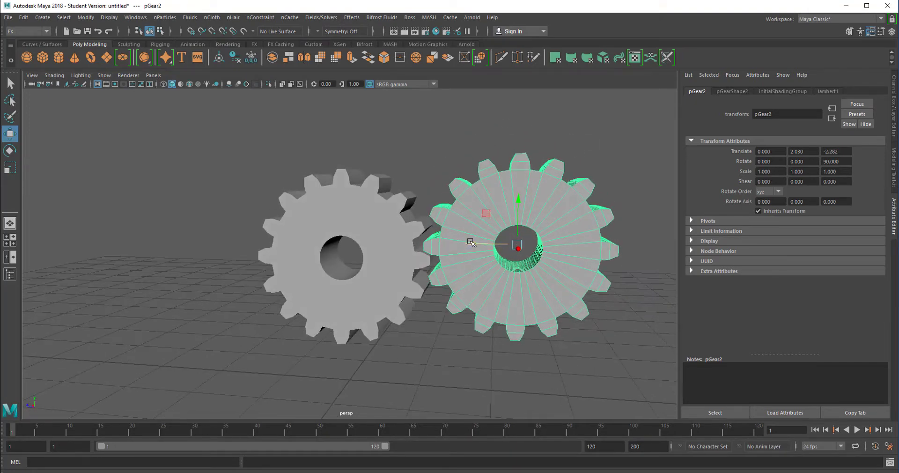
left_click_drag(473, 245, 513, 196)
left_click_drag(484, 277, 482, 294, "alt")
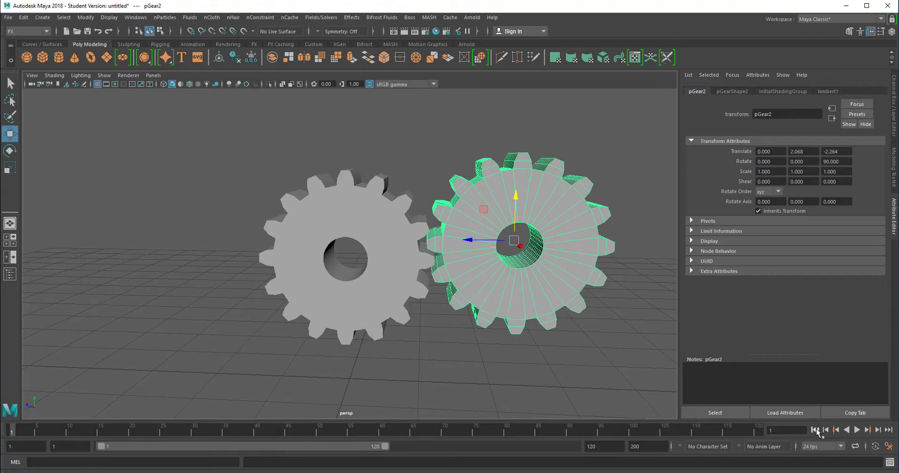
left_click(858, 430)
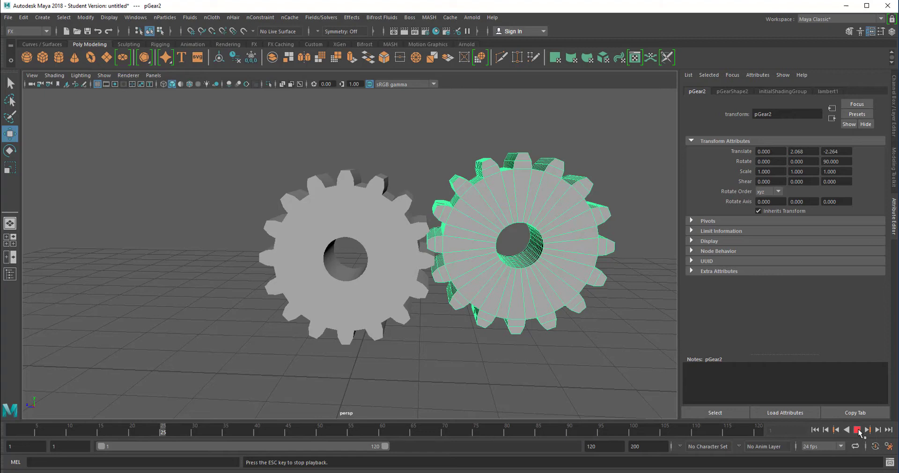
left_click(859, 430)
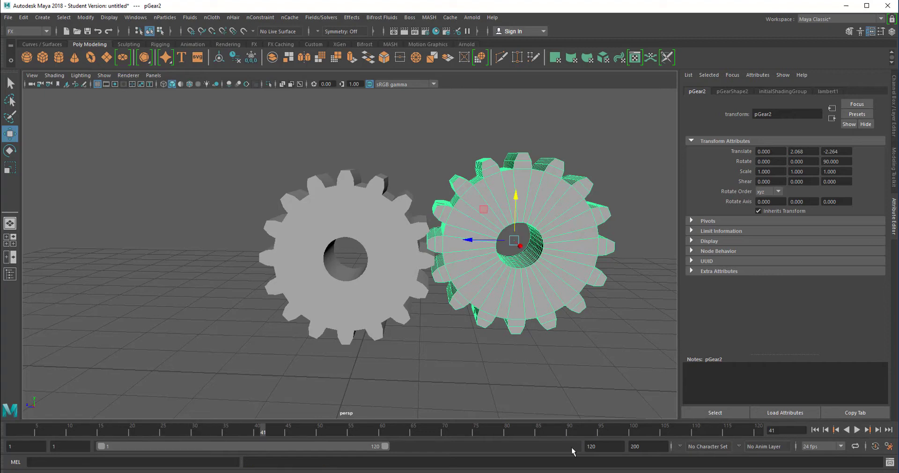
right_click(597, 432)
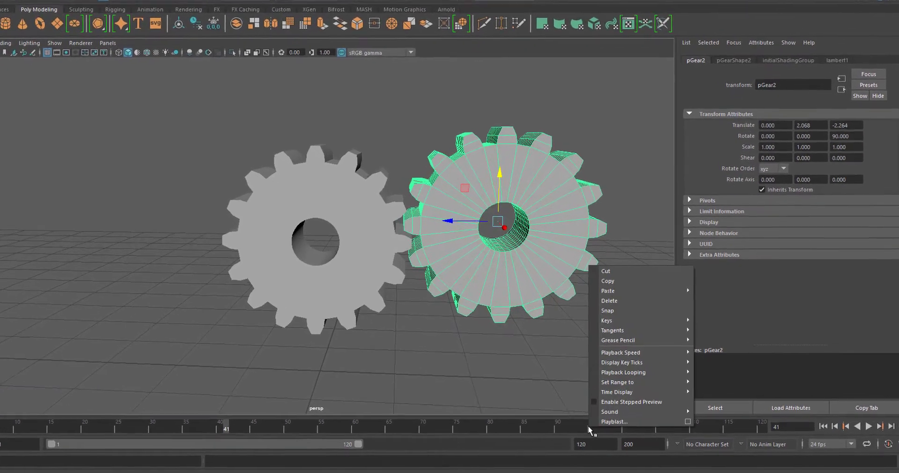
mouse_move(622, 353)
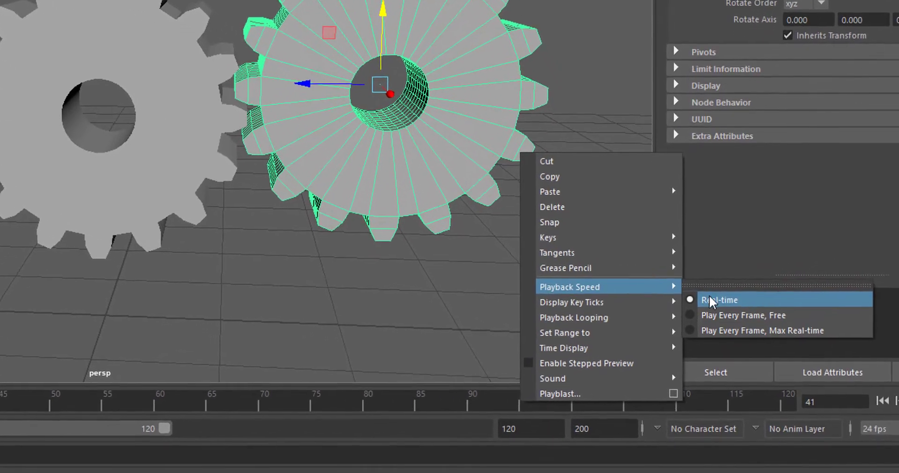
left_click(768, 216)
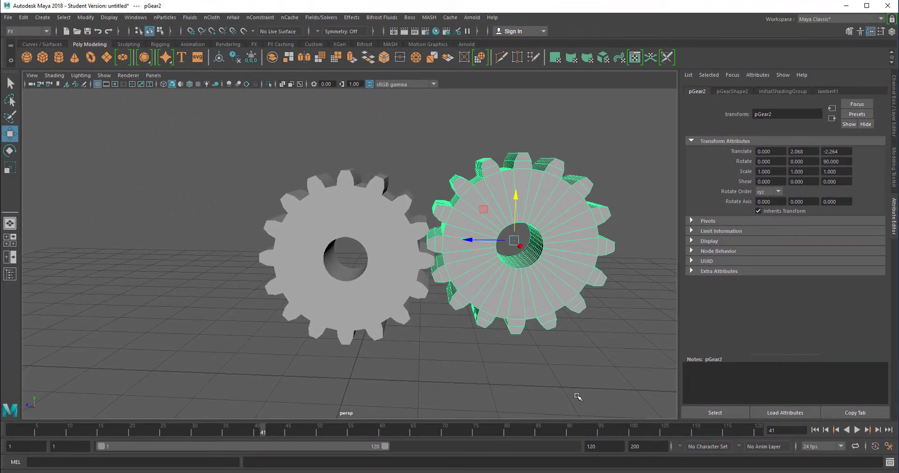
Step: Replay the scene from frame 1, then turn the right gear by hand with the Rotate tool
left_click(825, 431)
left_click(856, 430)
middle_click_drag(465, 366, 447, 373, "alt")
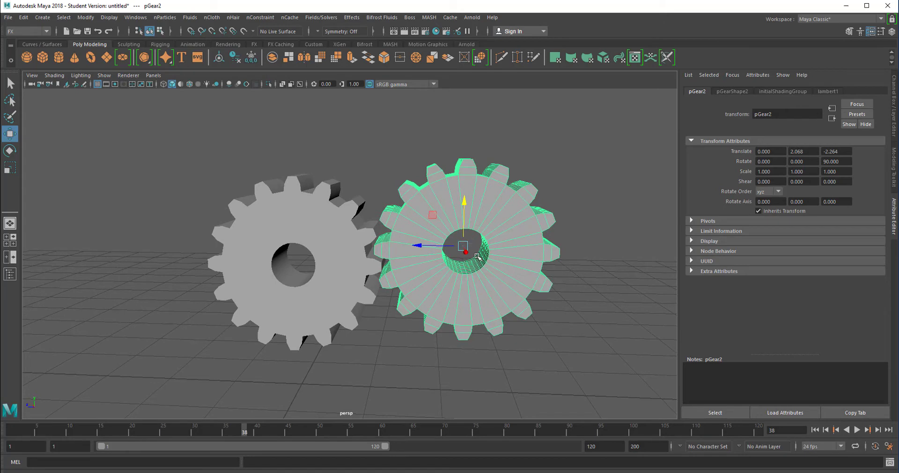
key("e")
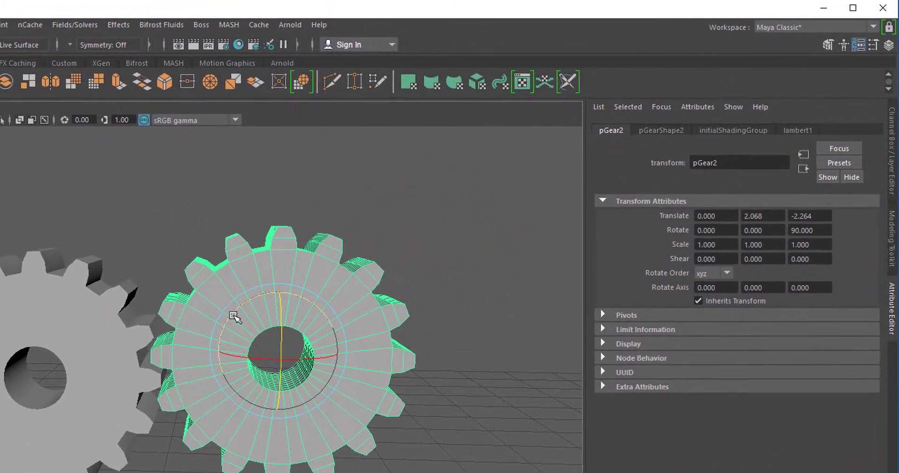
left_click_drag(241, 312, 275, 307)
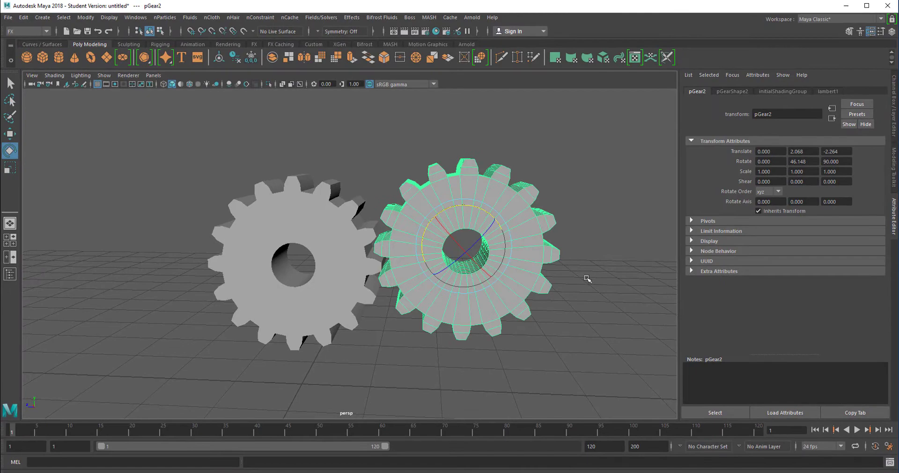
Step: Set the right gear's Rotate Y to 0 and key it at frame 1
left_click(809, 161)
type("0")
key("Return")
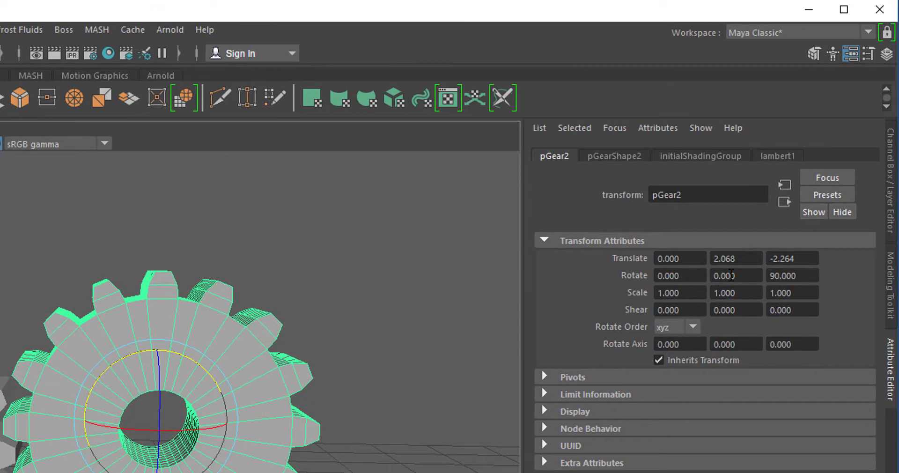
right_click(731, 275)
left_click(754, 299)
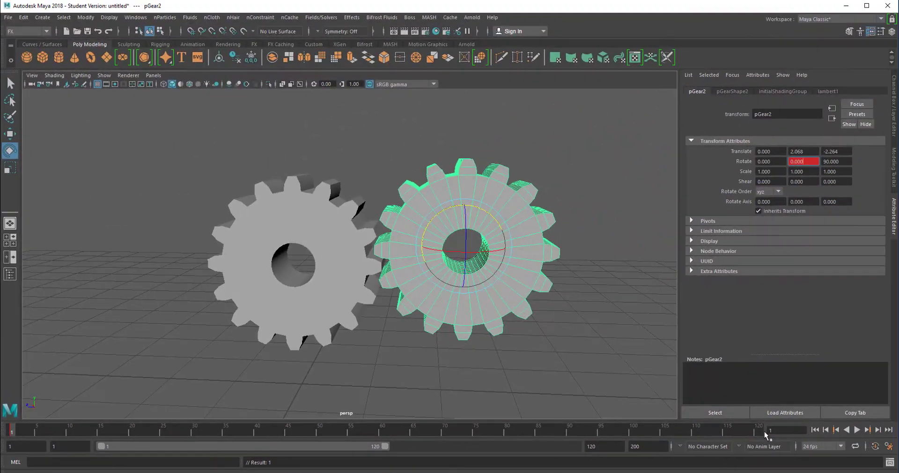
Step: Key Rotate Y at 720 on frame 120, then return to frame 1
left_click(762, 431)
right_click(809, 162)
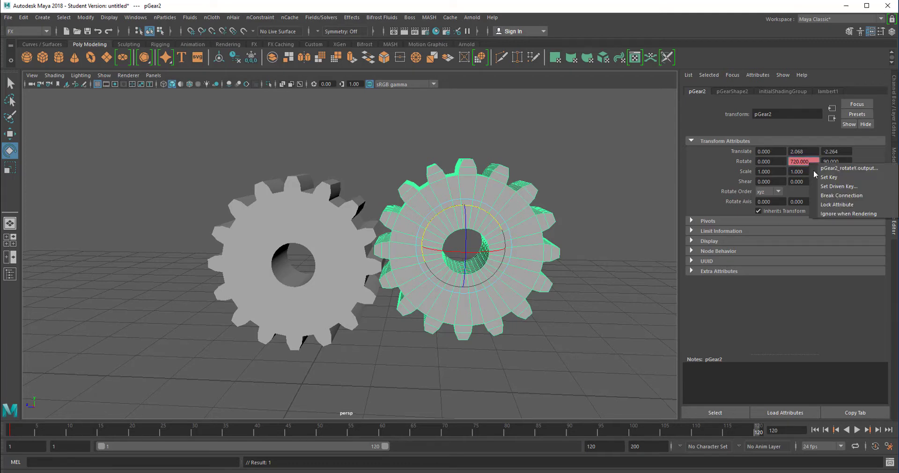
left_click(829, 177)
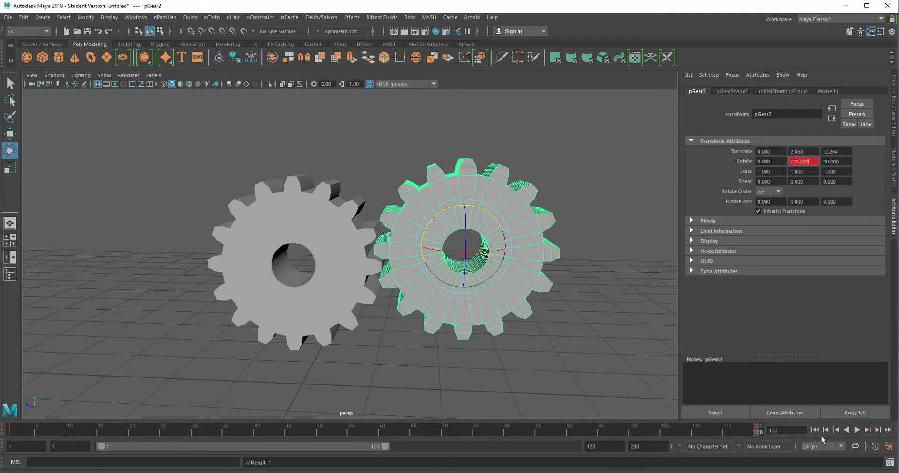
left_click(815, 430)
left_click(857, 430)
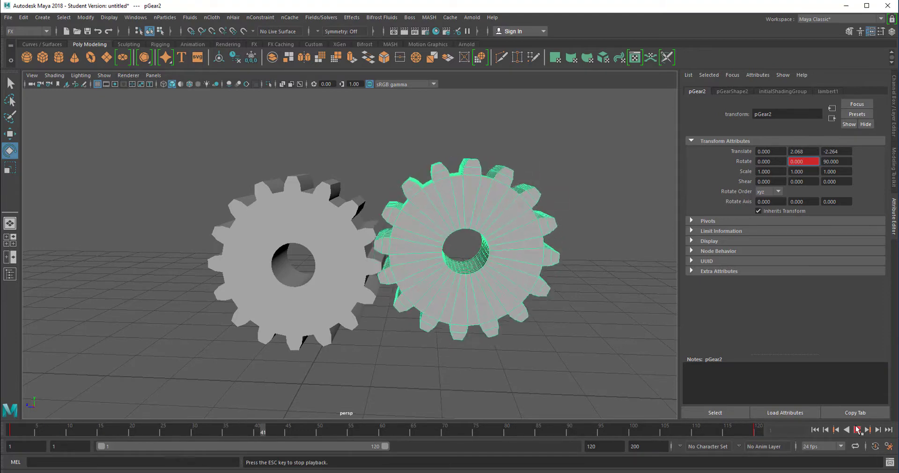
left_click(858, 430)
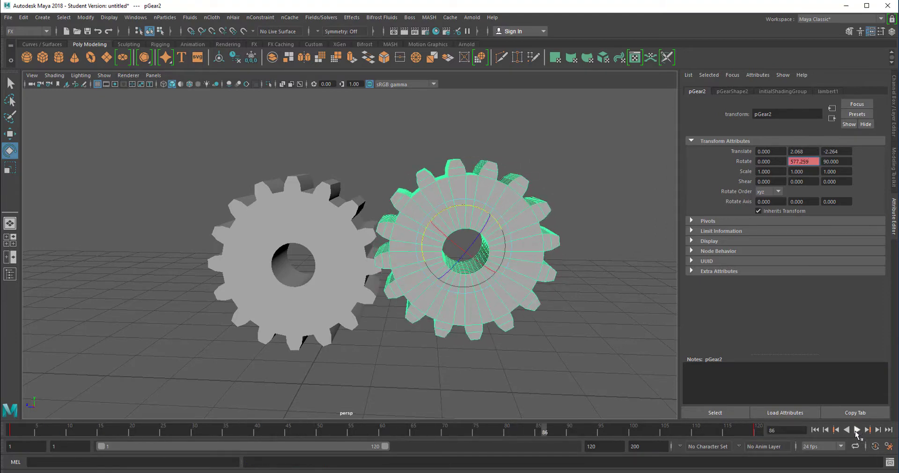
left_click(815, 430)
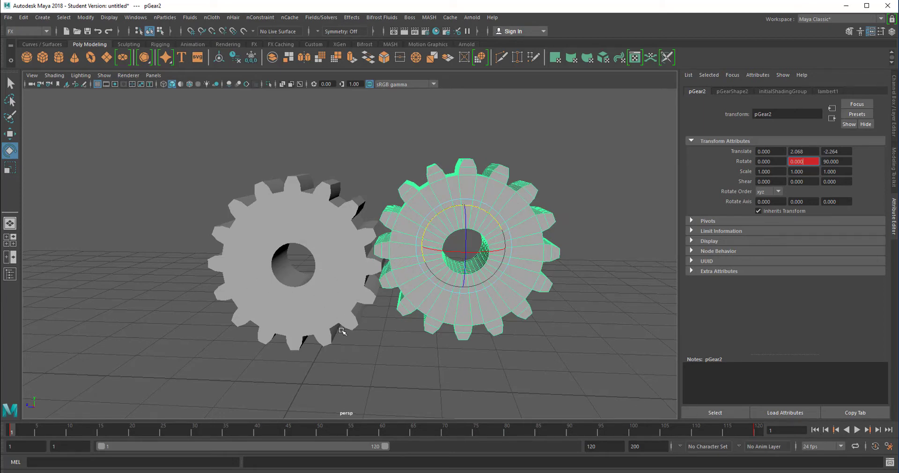
left_click_drag(294, 335, 313, 334, "alt")
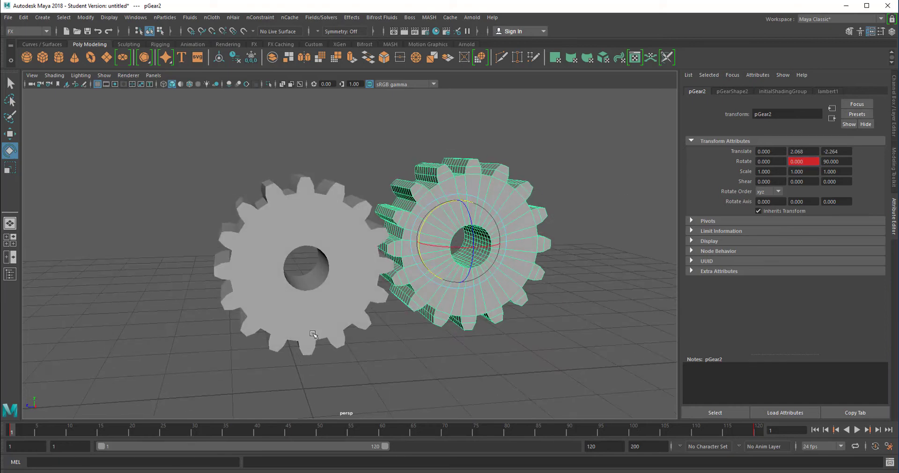
left_click_drag(385, 336, 360, 337, "alt")
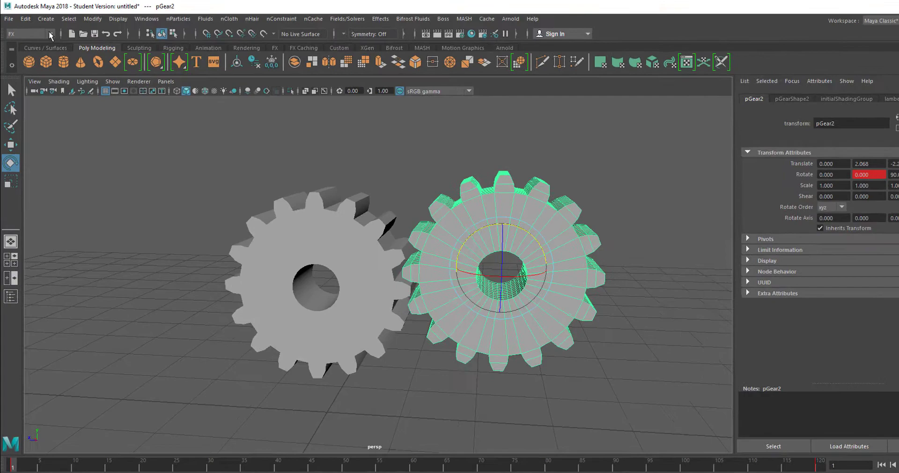
Step: Keep the FX menu set active and open the Fields/Solvers menu
left_click(46, 31)
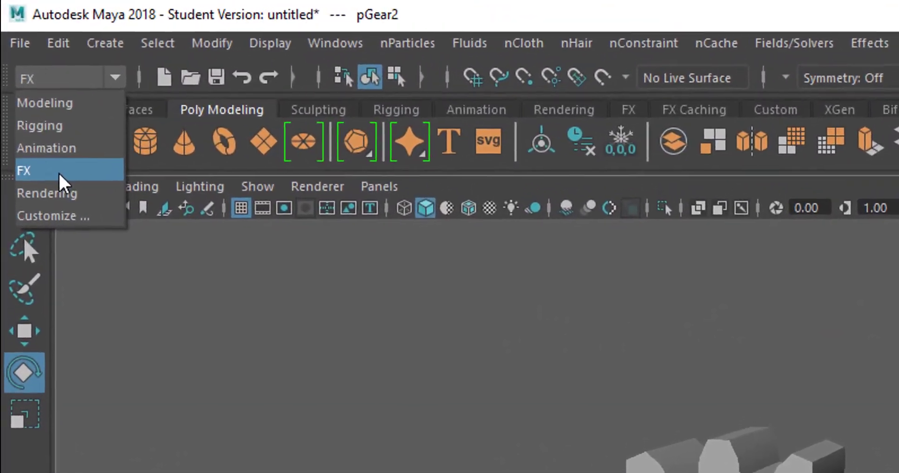
left_click(64, 189)
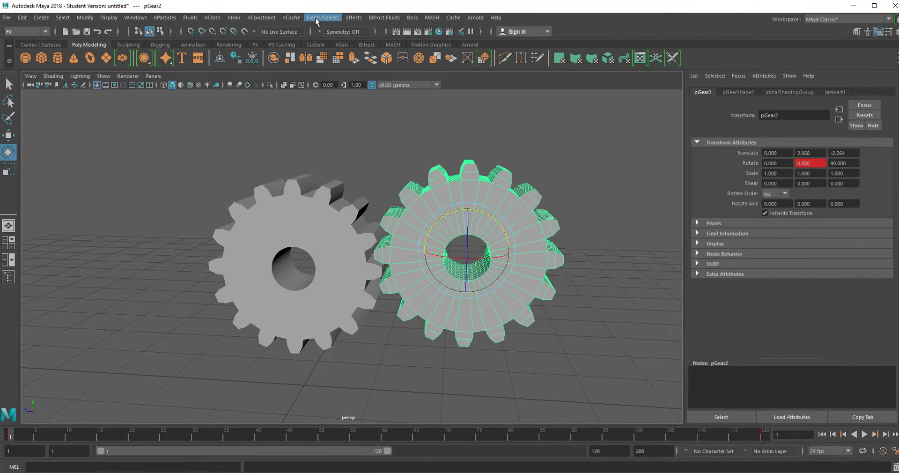
left_click(314, 18)
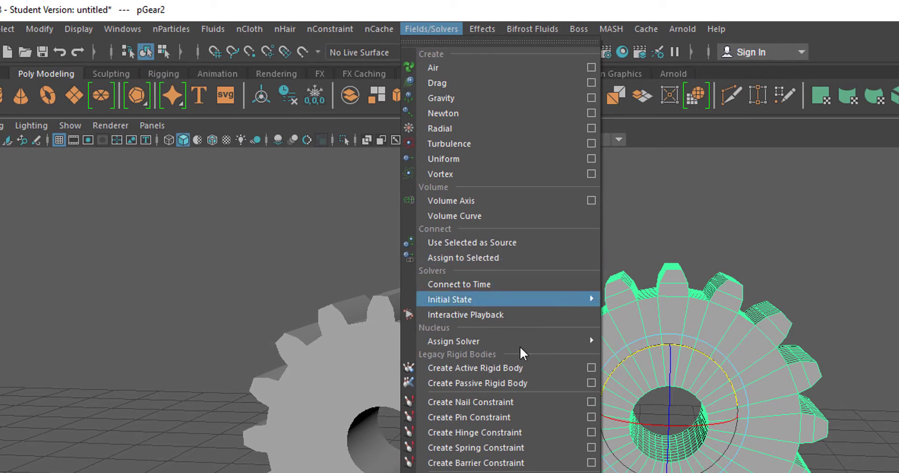
Step: Make pGear2 a passive rigid body, then stop the spin playback and rewind to frame 1
left_click(516, 382)
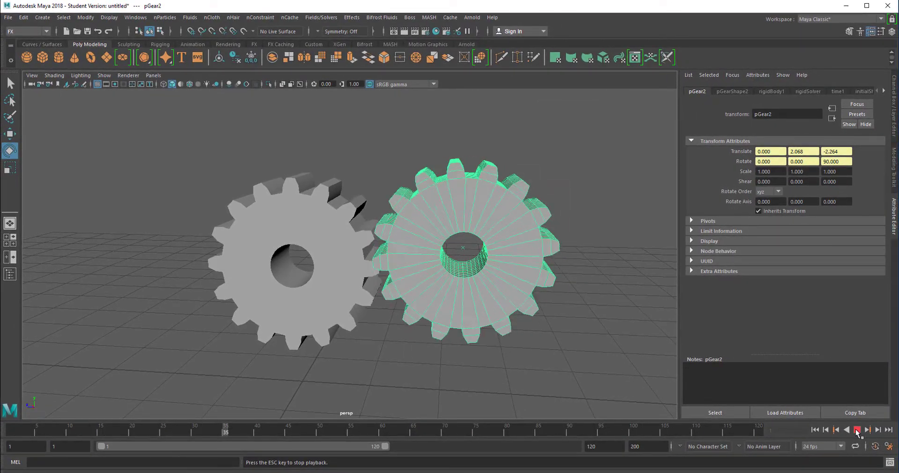
left_click(858, 430)
left_click(816, 429)
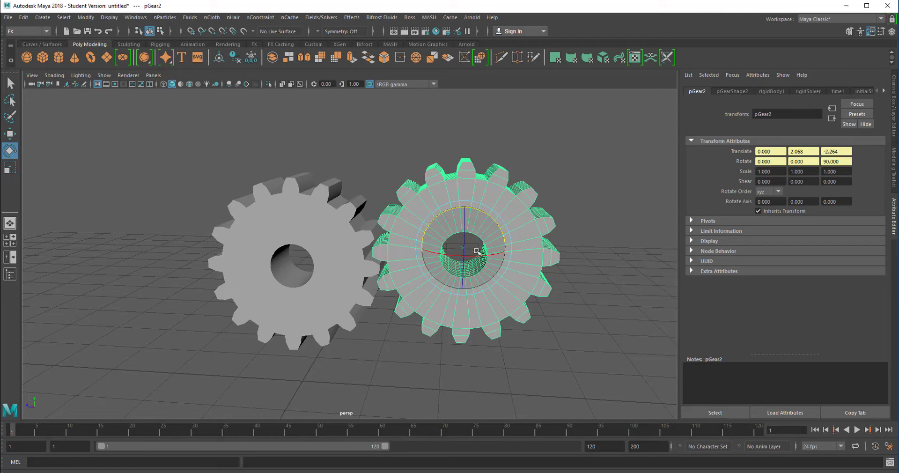
Step: Select the left gear, pGear1, and make it an active rigid body
left_click(325, 236)
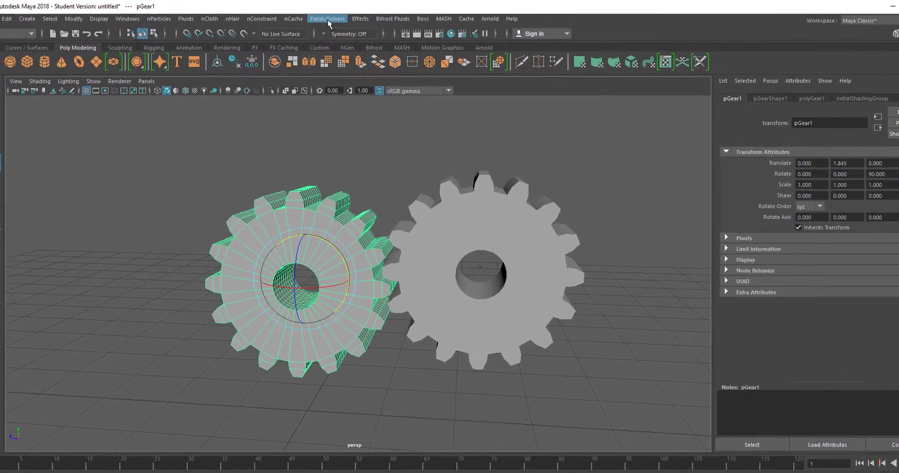
left_click(327, 19)
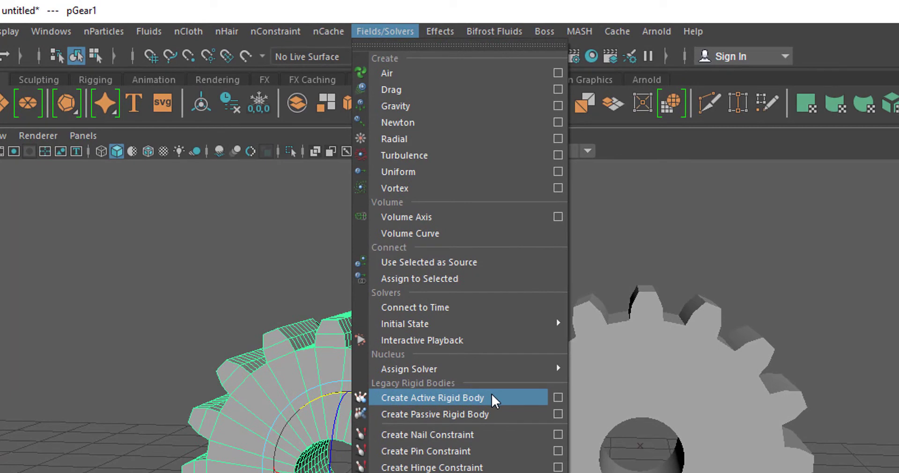
left_click(492, 398)
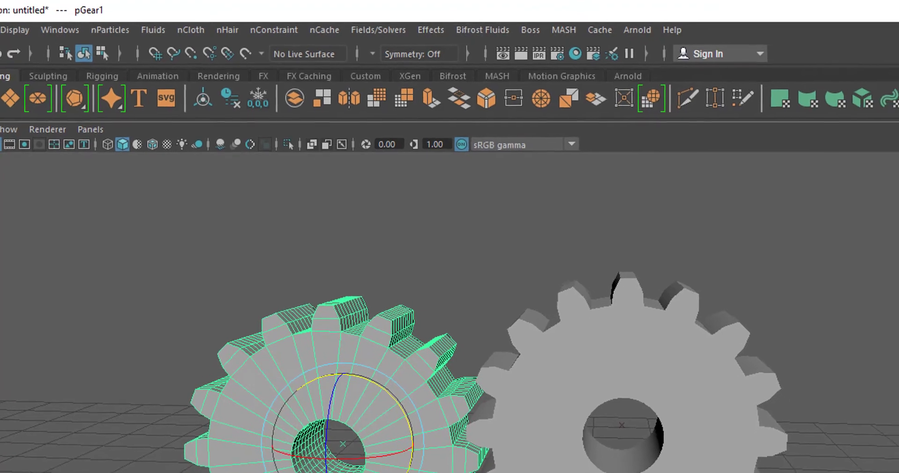
Step: Play the simulation to watch the spinning gear push pGear1 aside, then rewind to frame 1
left_click_drag(405, 472, 412, 472, "alt")
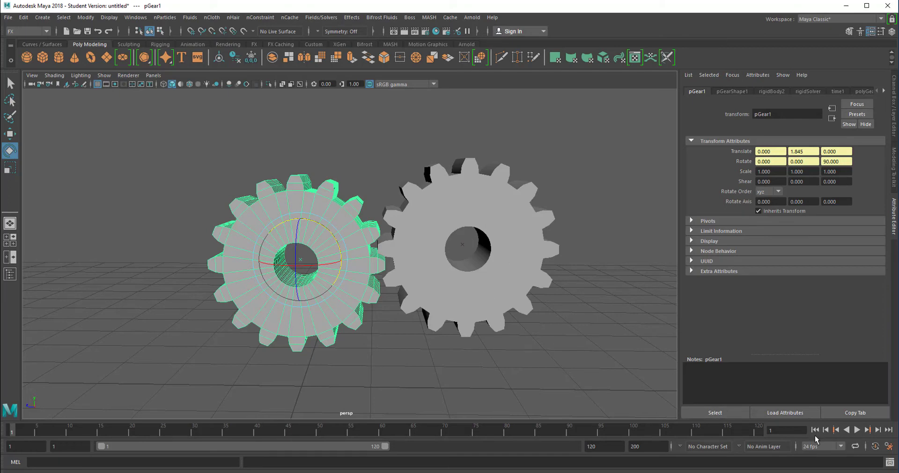
left_click(857, 430)
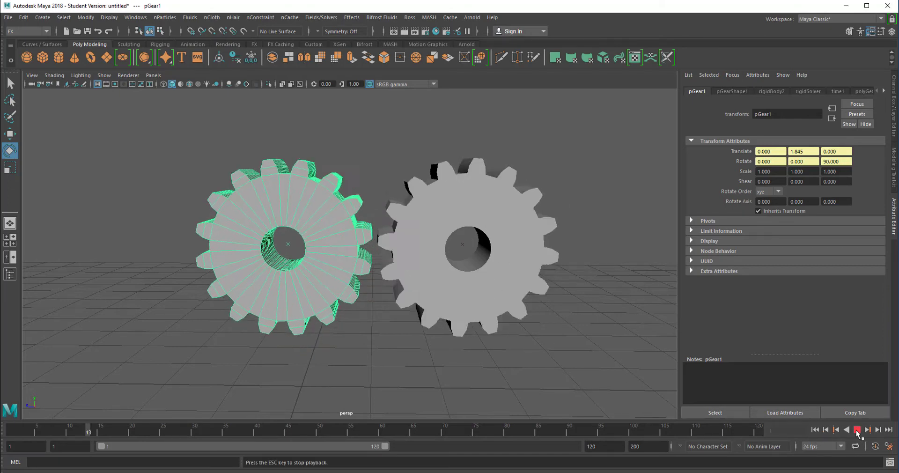
left_click(857, 429)
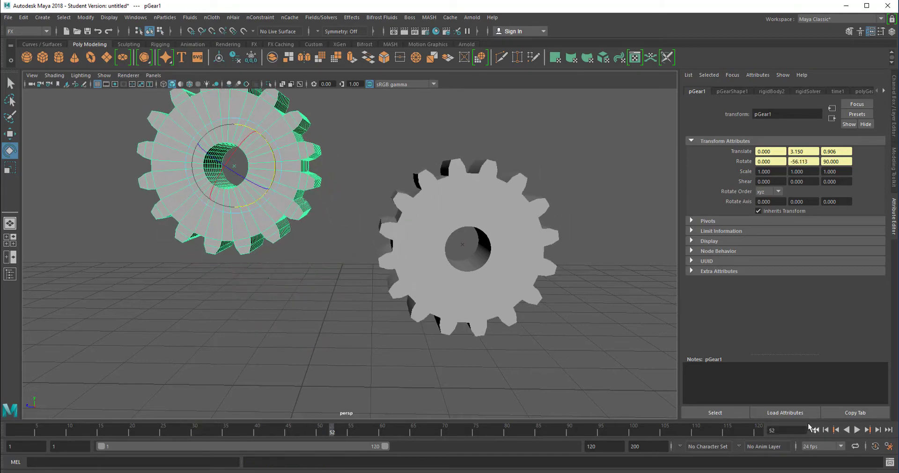
left_click(815, 430)
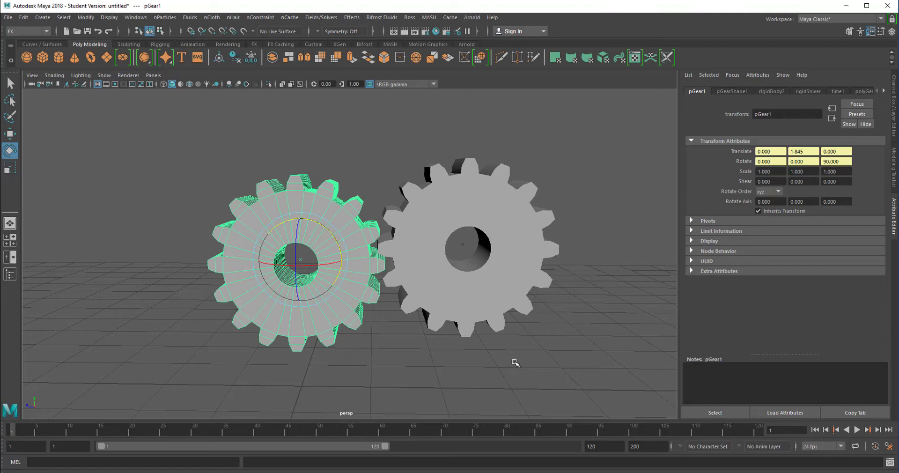
mouse_move(442, 337)
left_mouse_down("alt")
mouse_move(417, 316)
mouse_move(440, 331)
left_mouse_up("alt")
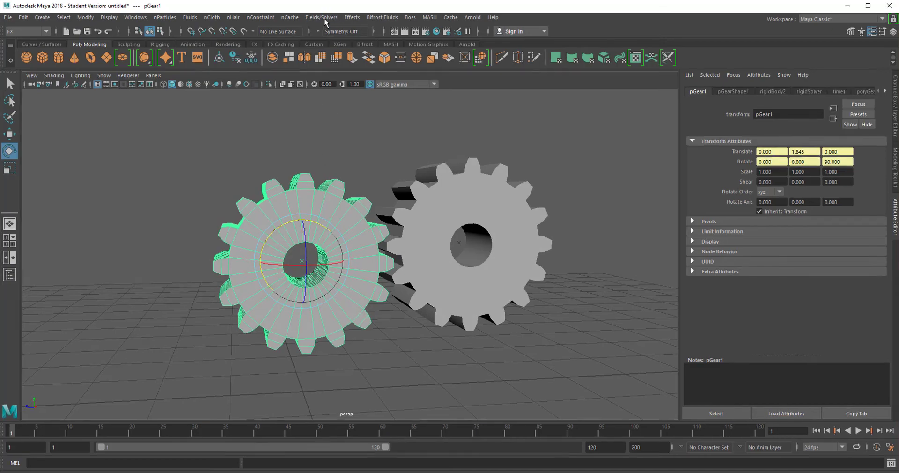
Step: Create a hinge constraint, rigidHingeConstraint1, on pGear1 from the Fields/Solvers menu
left_click(324, 18)
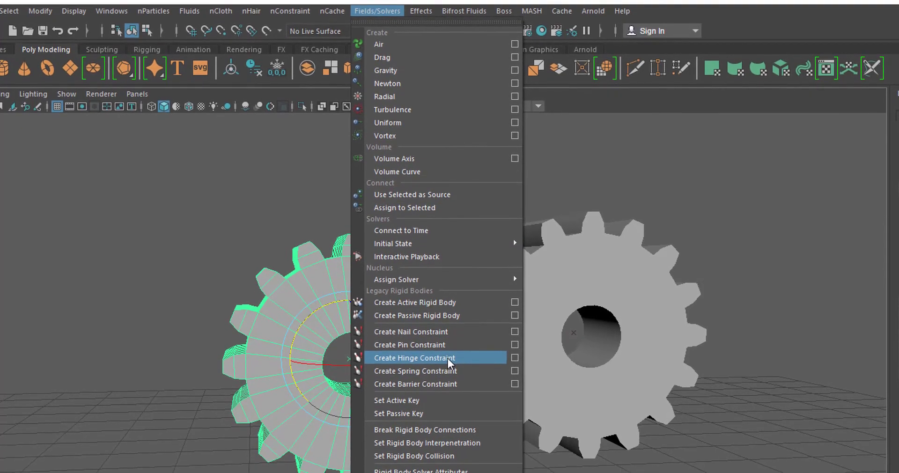
left_click(448, 368)
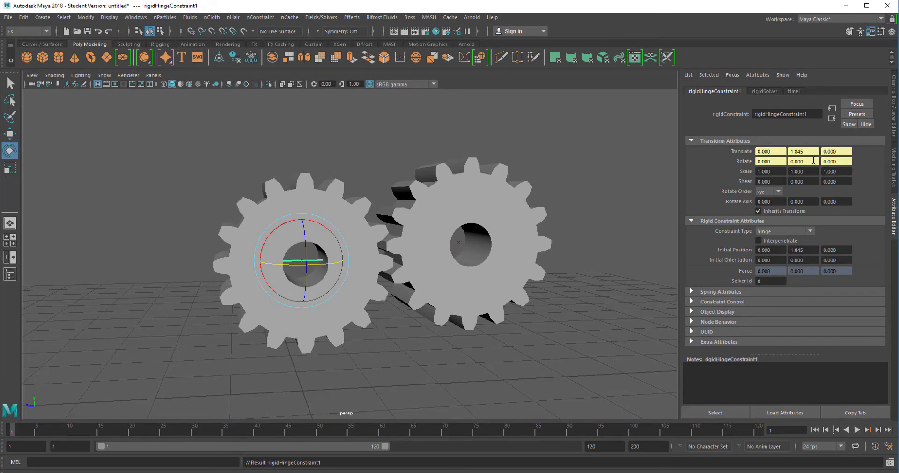
Step: Turn rigidHingeConstraint1 roughly, then enter Rotate Y 90 in the Attribute Editor
left_click_drag(275, 266, 335, 273)
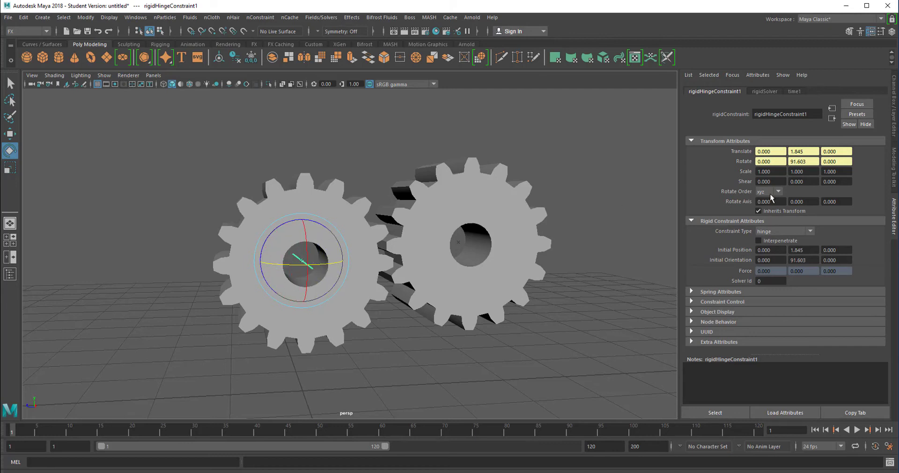
left_click(810, 161)
type("90")
key("Return")
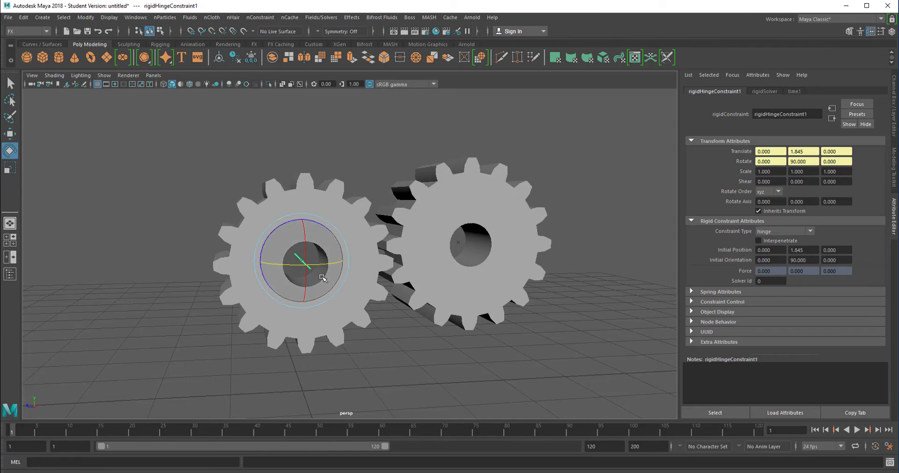
Step: Play the hinged gear simulation and stop it at frame 32 to inspect the gears
mouse_move(432, 340)
left_mouse_down("alt")
mouse_move(425, 352)
mouse_move(445, 342)
left_mouse_up("alt")
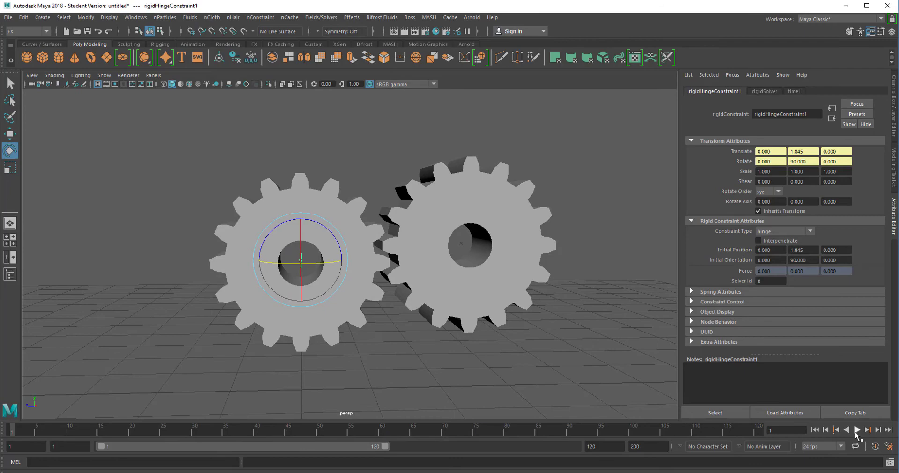
left_click(857, 430)
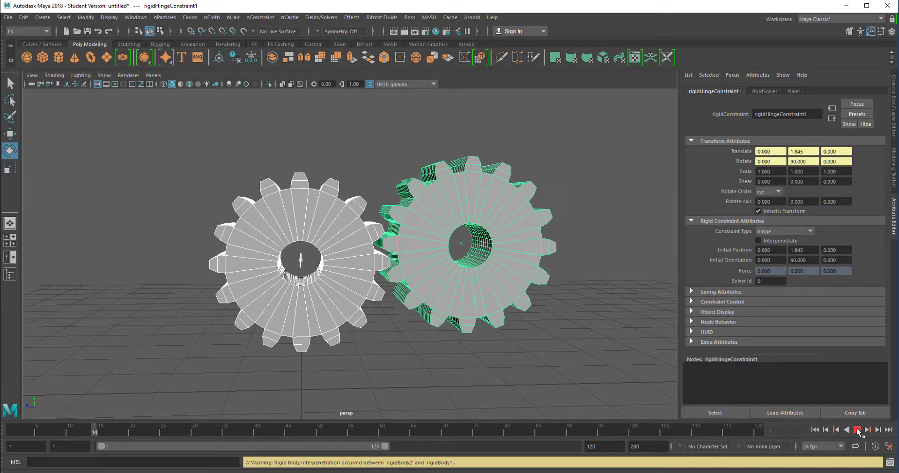
left_click(857, 429)
mouse_move(462, 340)
left_mouse_down("alt")
mouse_move(476, 328)
mouse_move(469, 331)
left_mouse_up("alt")
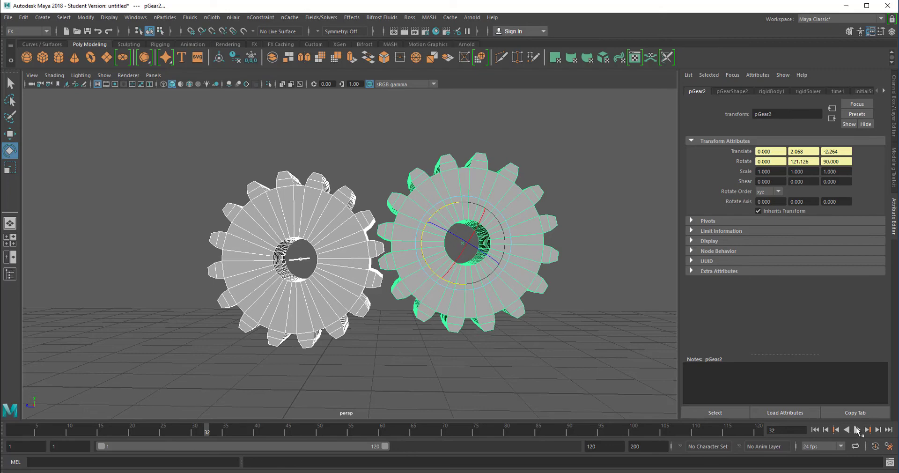
Step: Continue the simulation, then rewind to frame 1 and replay it from the start
left_click(857, 430)
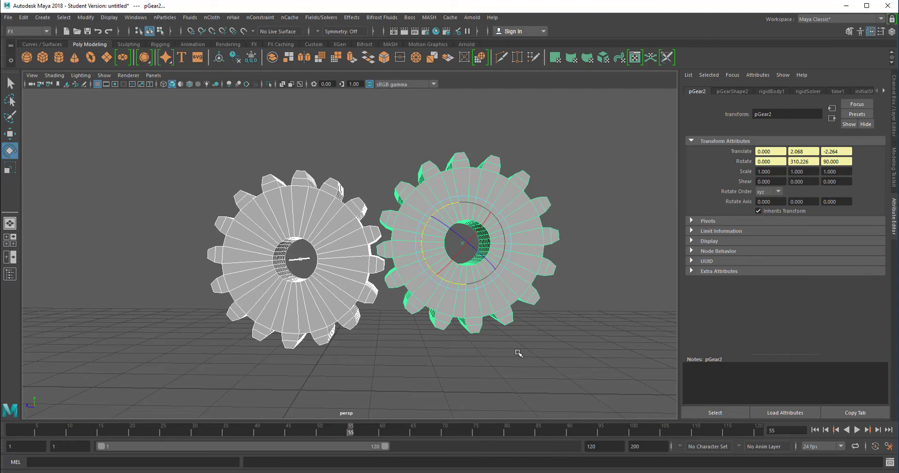
mouse_move(467, 343)
left_mouse_down("alt")
mouse_move(444, 346)
mouse_move(464, 345)
left_mouse_up("alt")
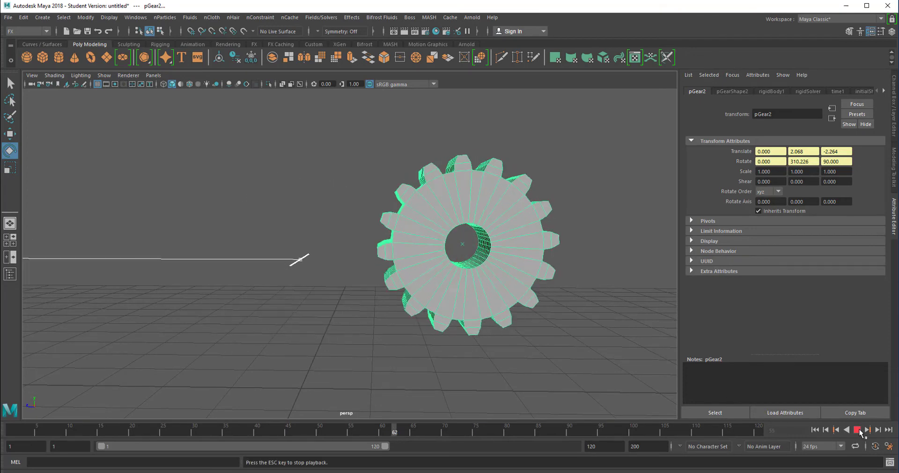
left_click(858, 430)
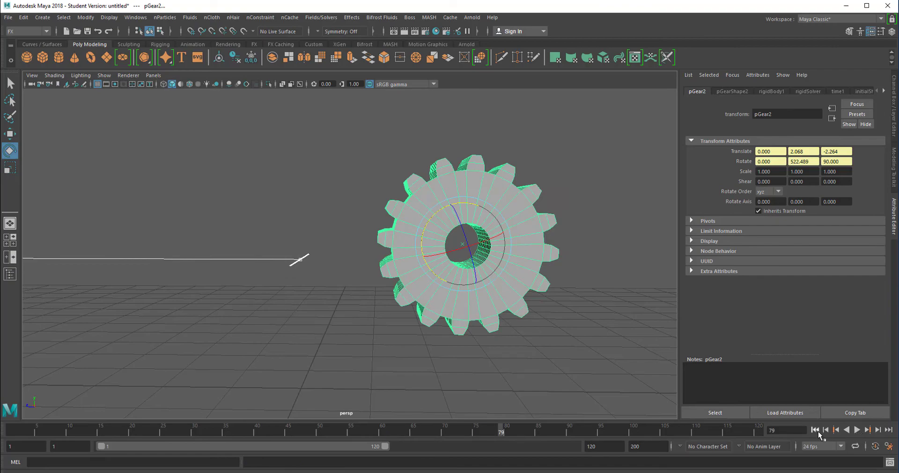
left_click(815, 430)
left_click(857, 430)
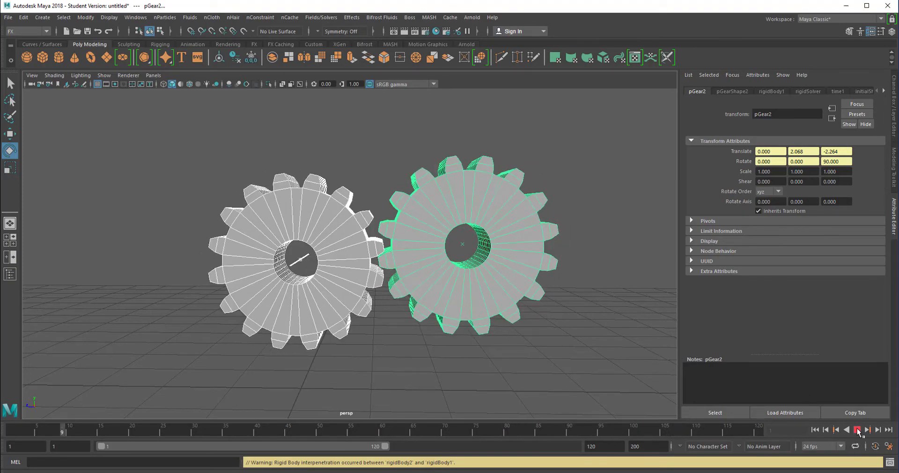
Step: Stop playback and show the Platonic Solid icon's extra primitive types, including Gear
key("Escape")
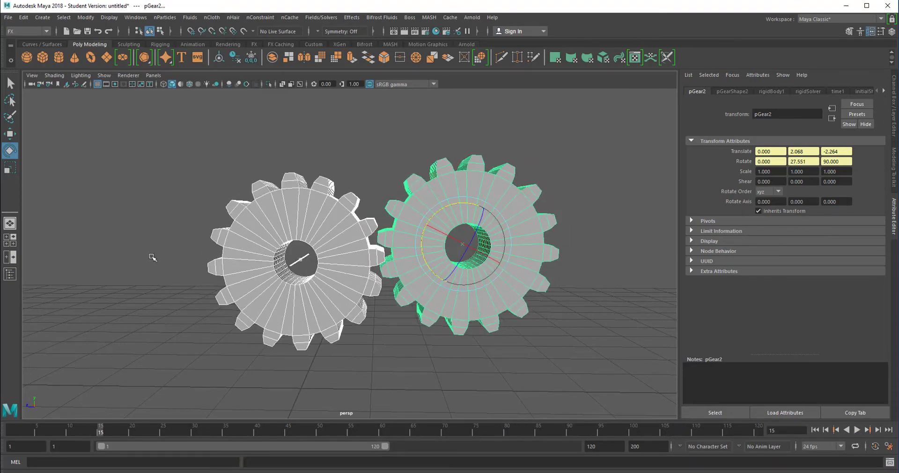
right_click(144, 59)
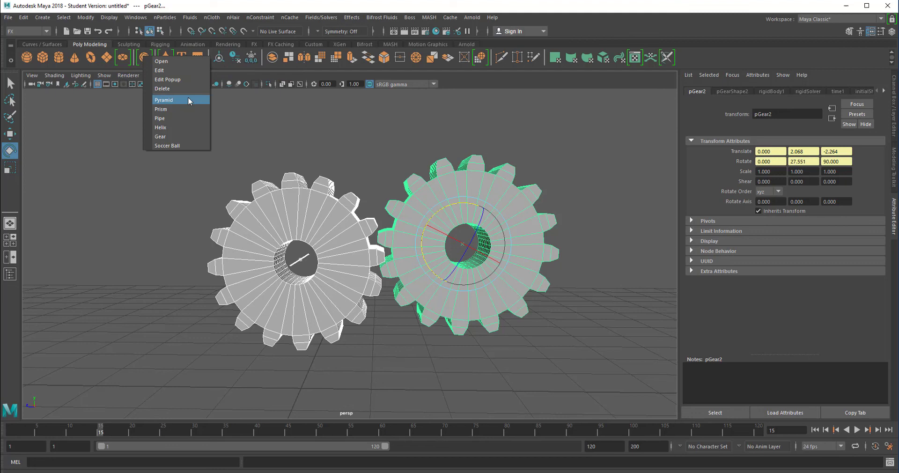